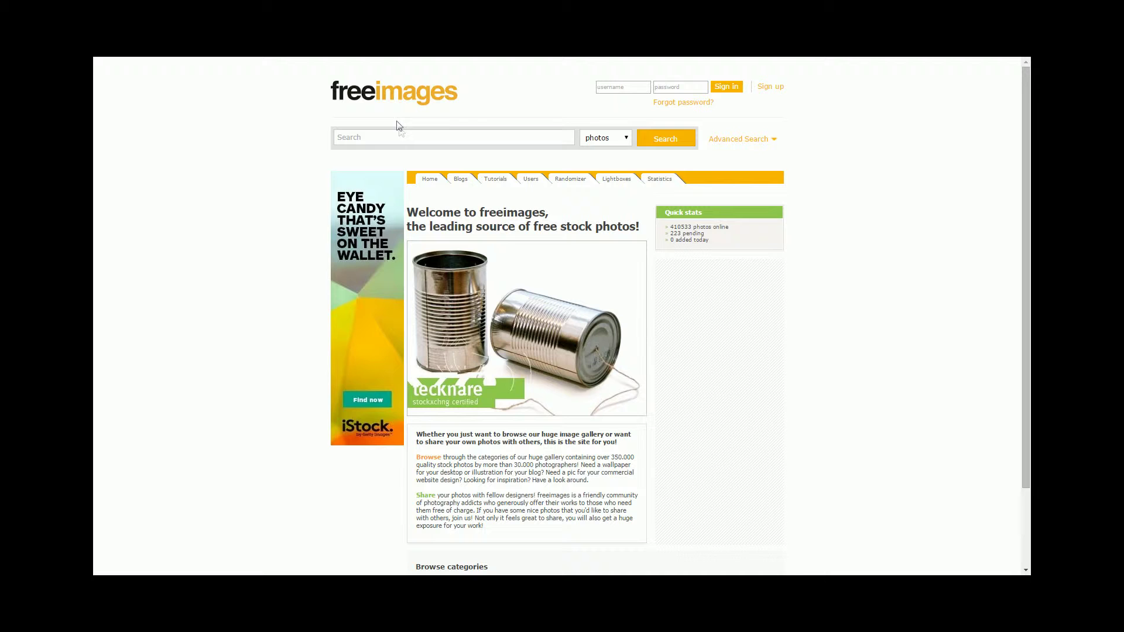
Browse the Concepts category and open the Laptop computers stock photo page
{"action": "left_click", "coordinate": [377, 139]}
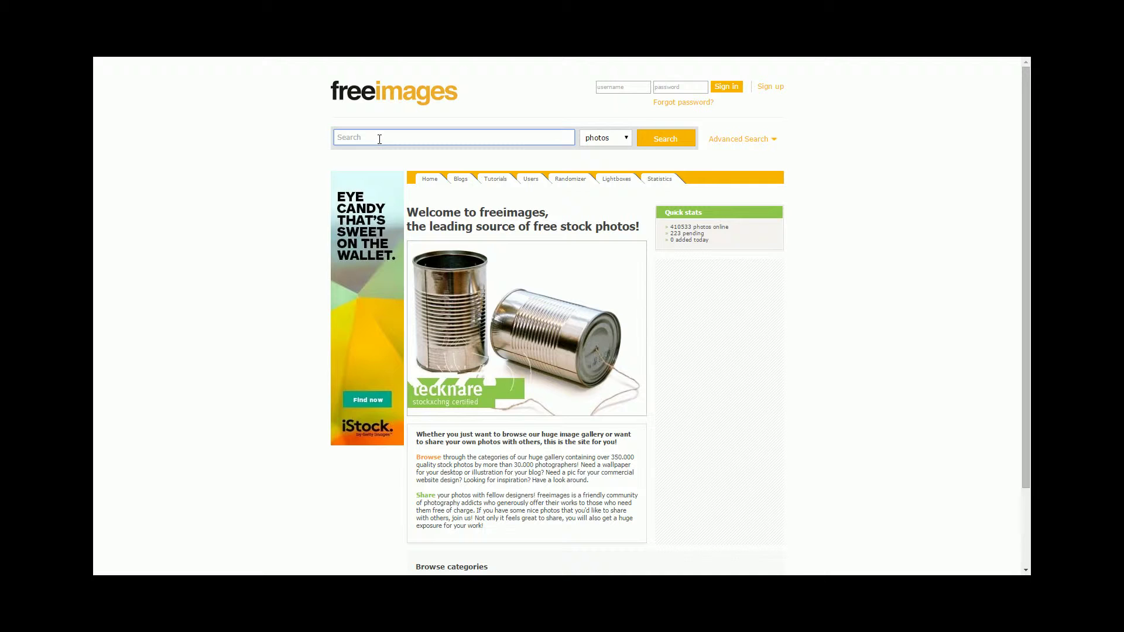
{"action": "scroll", "coordinate": [380, 139], "scroll_direction": "down", "scroll_amount": 3}
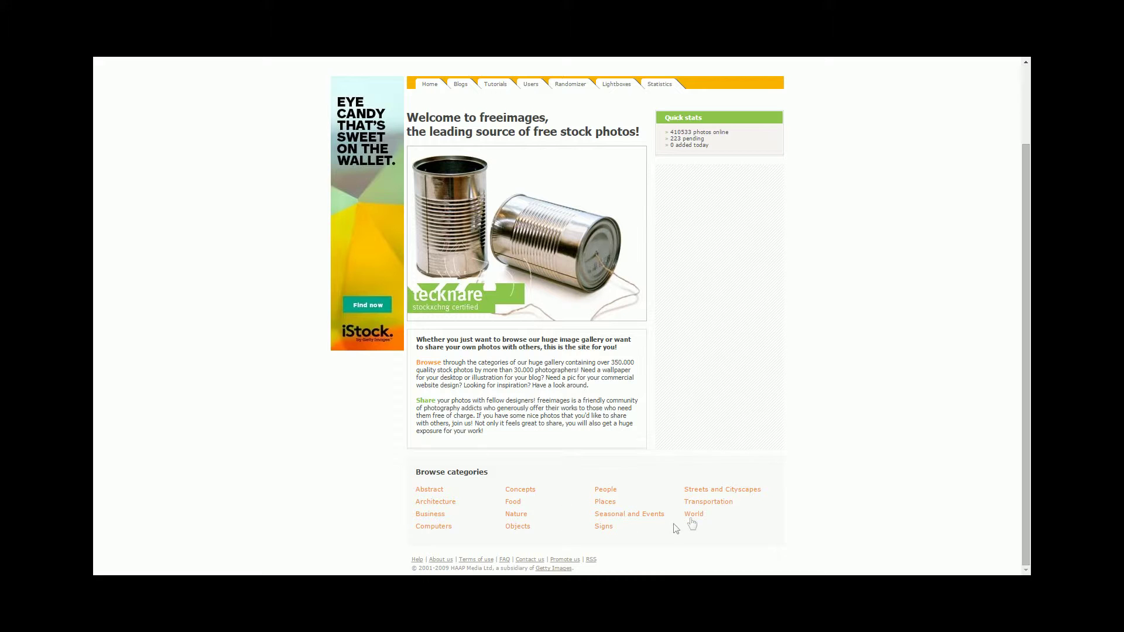
{"action": "scroll", "coordinate": [338, 474], "scroll_direction": "up", "scroll_amount": 3}
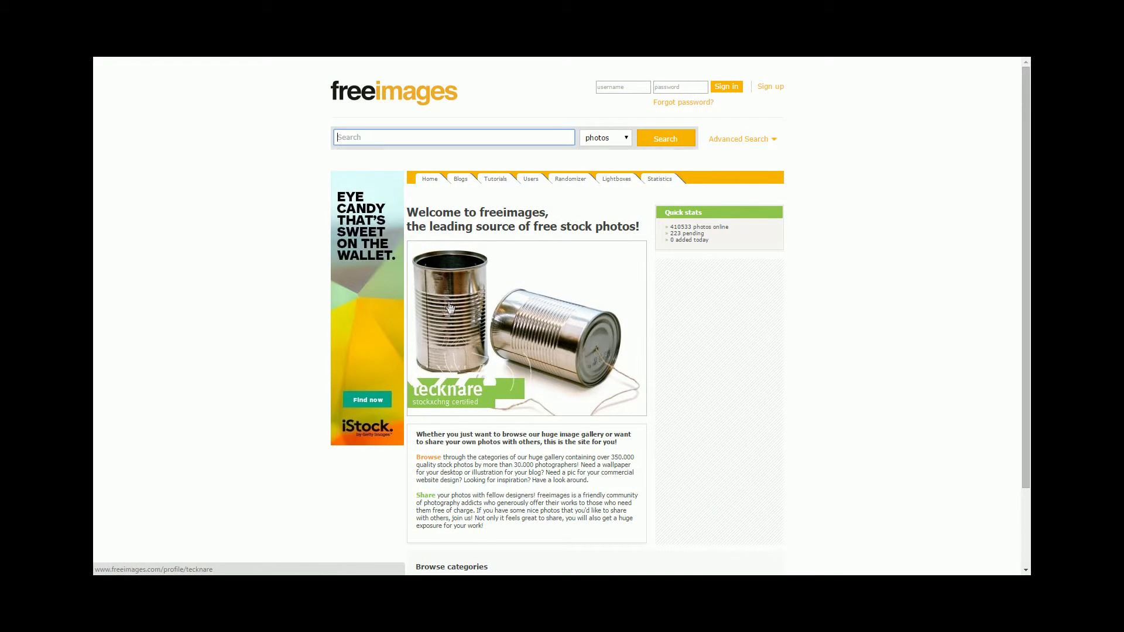
{"action": "left_click", "coordinate": [640, 336]}
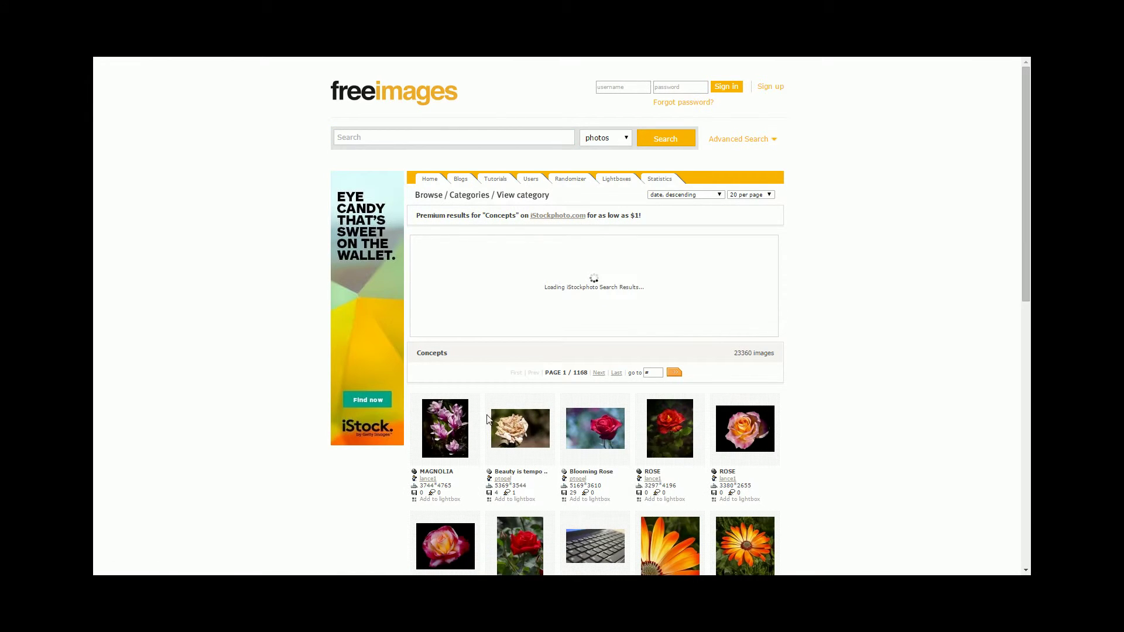
{"action": "left_click", "coordinate": [595, 539]}
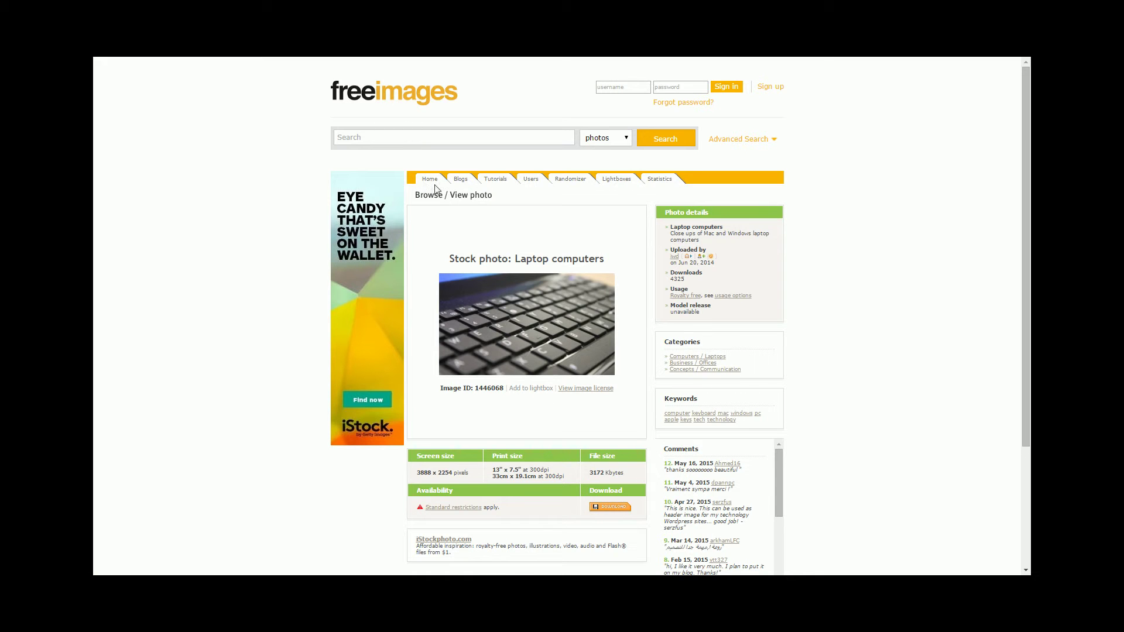
{"action": "scroll", "coordinate": [425, 482], "scroll_direction": "down", "scroll_amount": 2}
Open the Abstract category page listing its 62,733 images
{"action": "left_click", "coordinate": [430, 489]}
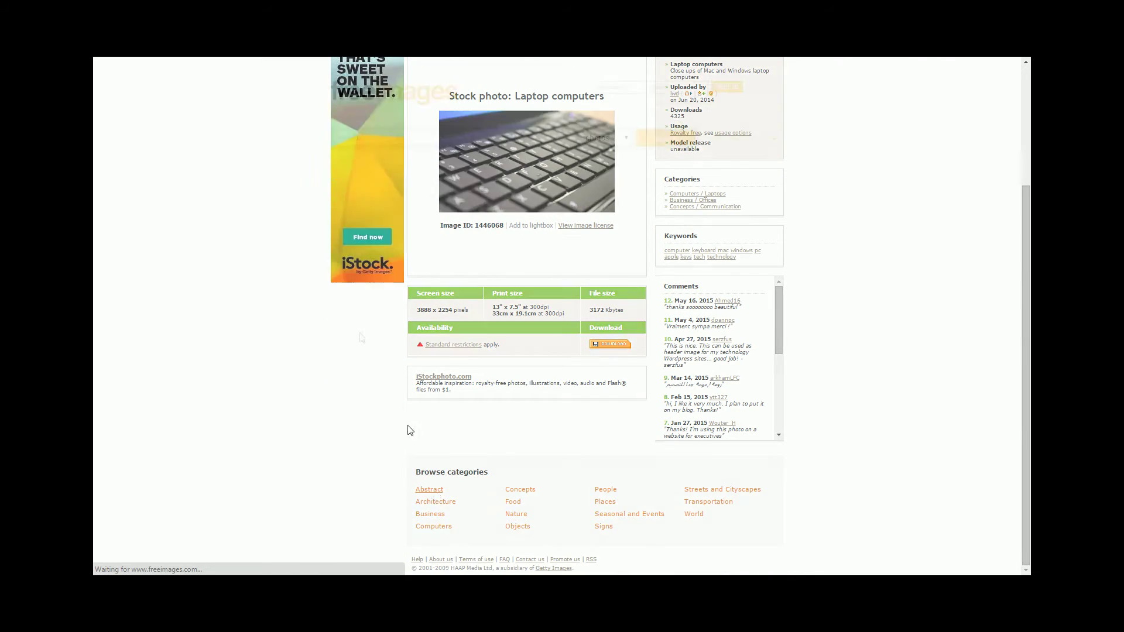
{"action": "scroll", "coordinate": [422, 334], "scroll_direction": "down", "scroll_amount": 3}
{"action": "scroll", "coordinate": [439, 290], "scroll_direction": "down", "scroll_amount": 1}
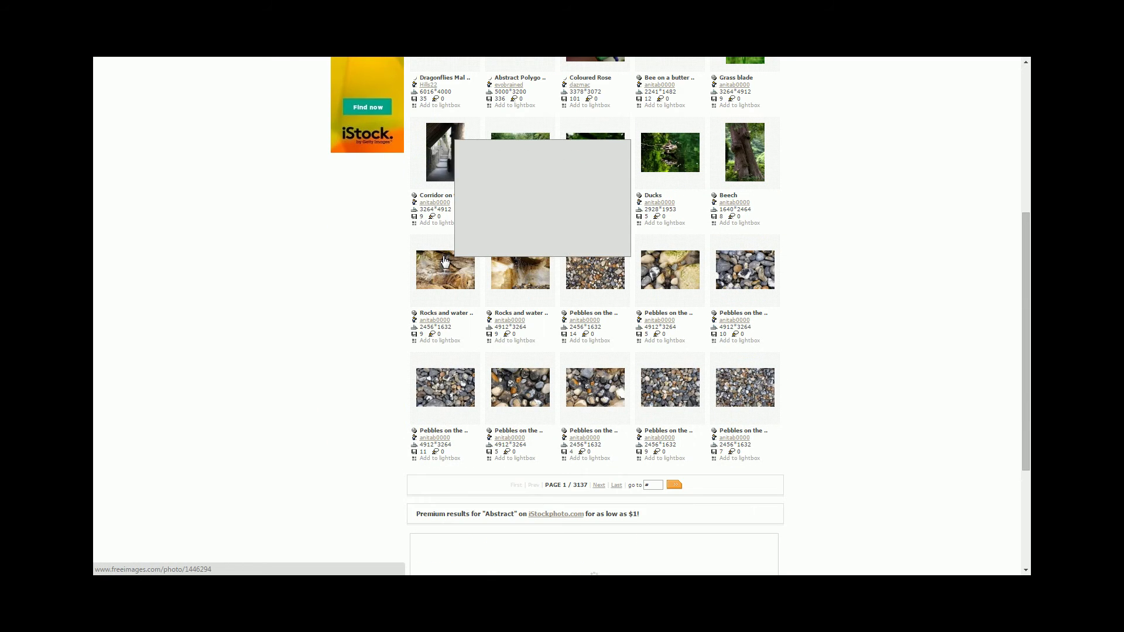
{"action": "scroll", "coordinate": [486, 217], "scroll_direction": "up", "scroll_amount": 2}
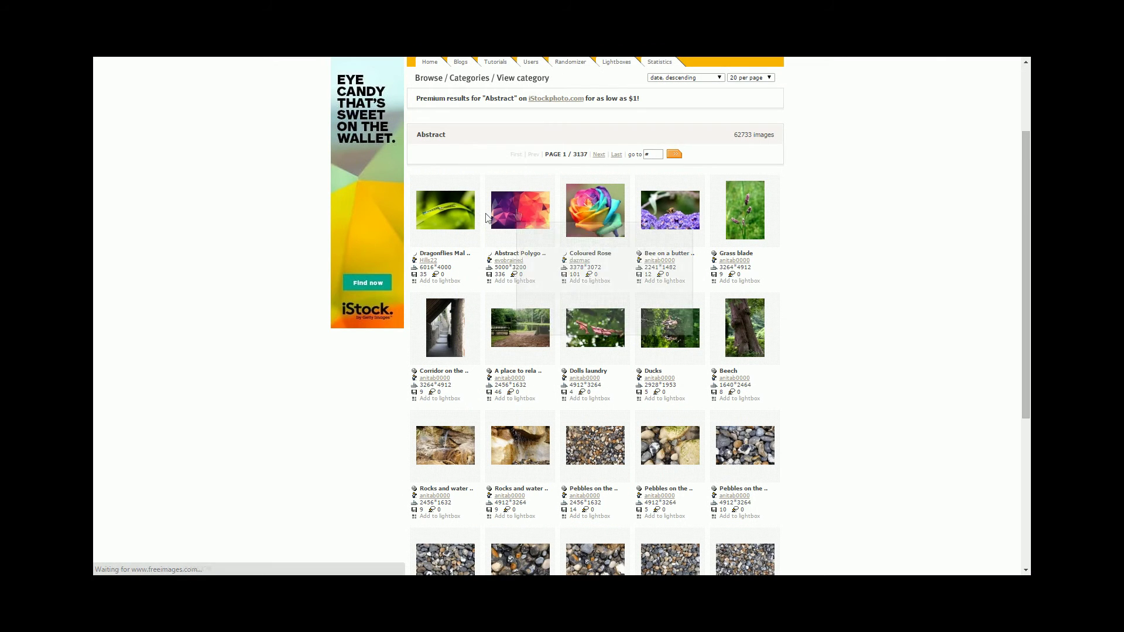
{"action": "scroll", "coordinate": [518, 213], "scroll_direction": "up", "scroll_amount": 2}
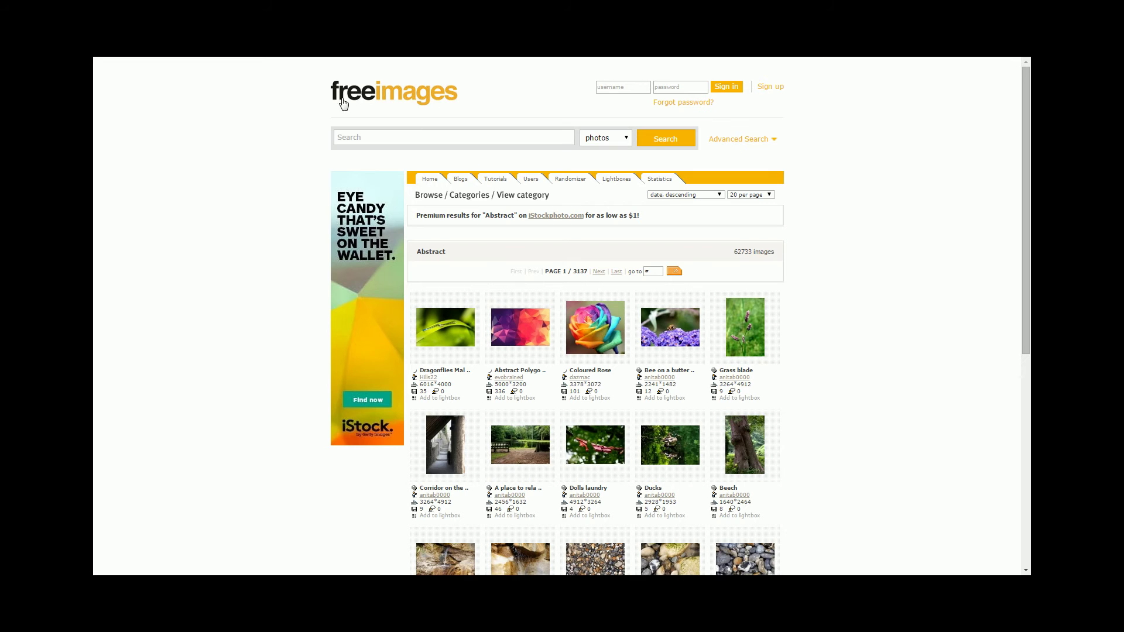